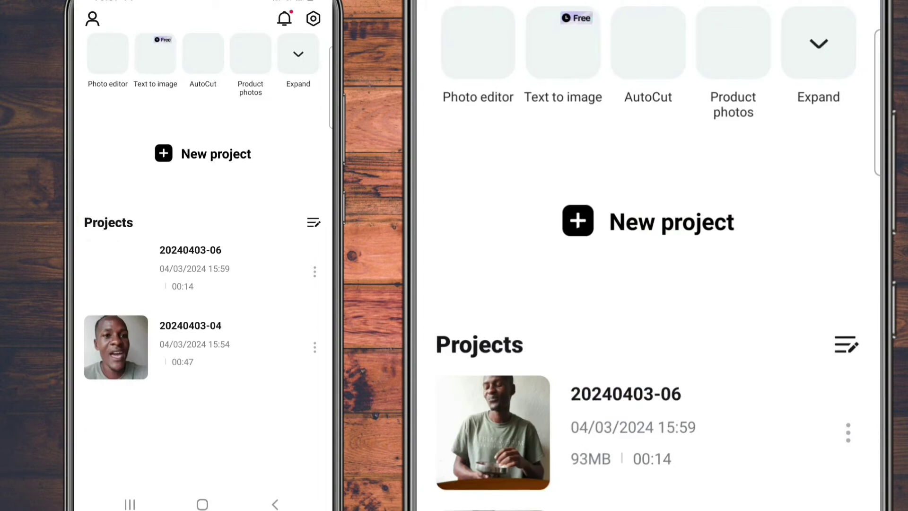
Step: Import the 14-second composited bowl video into a new project and apply the Mistletoe filter
click(202, 154)
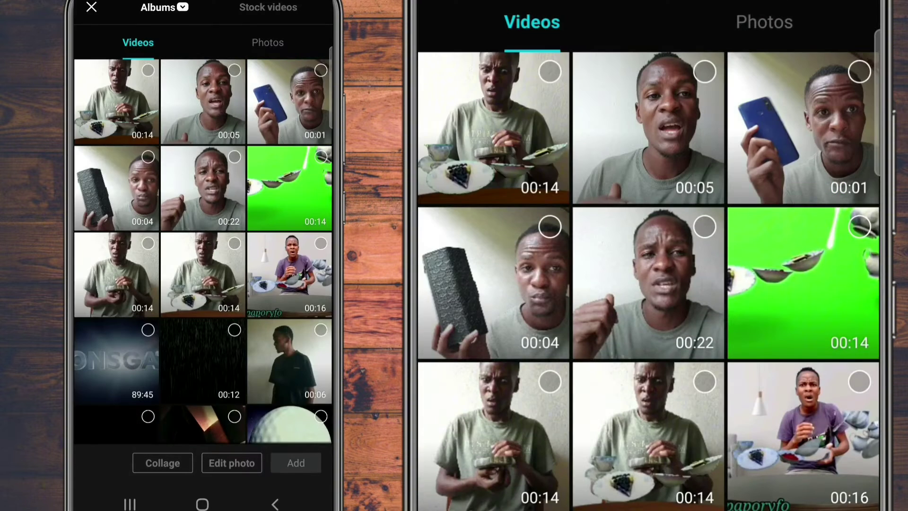
click(148, 70)
click(296, 463)
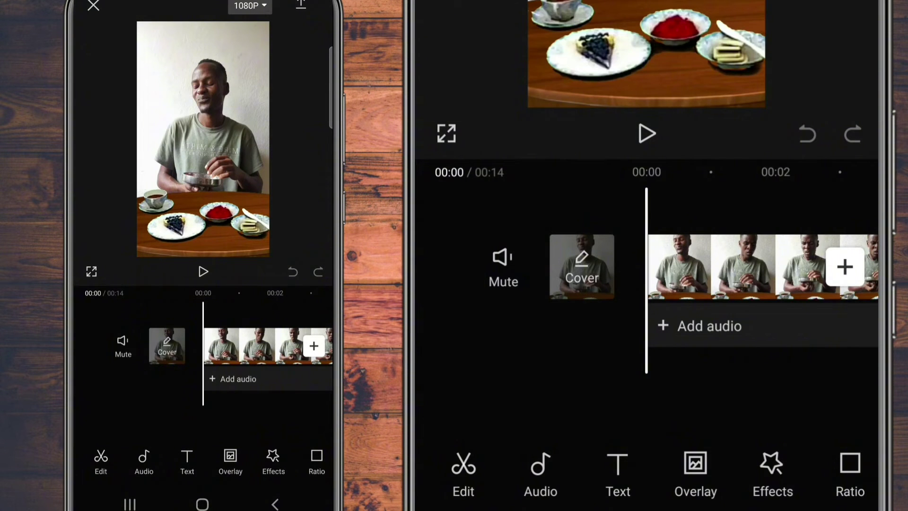
click(273, 460)
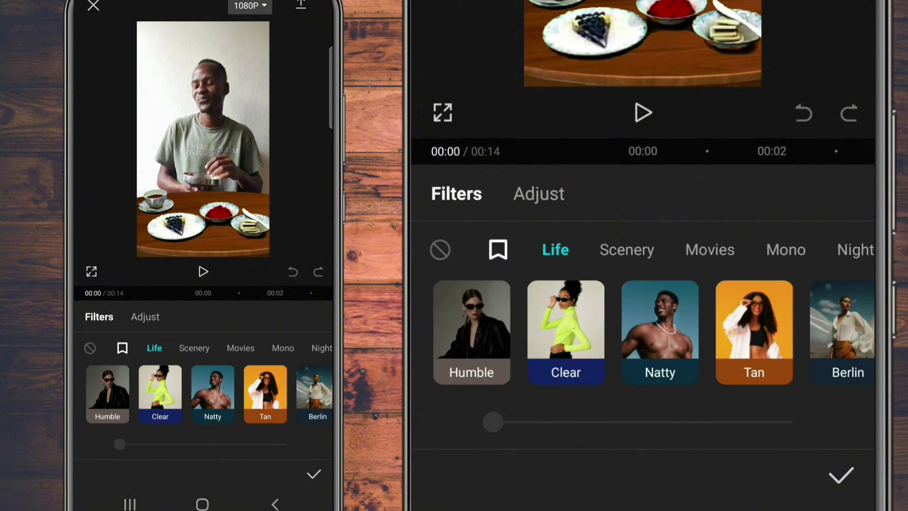
drag(709, 332, 556, 332)
drag(781, 332, 518, 332)
drag(815, 332, 423, 332)
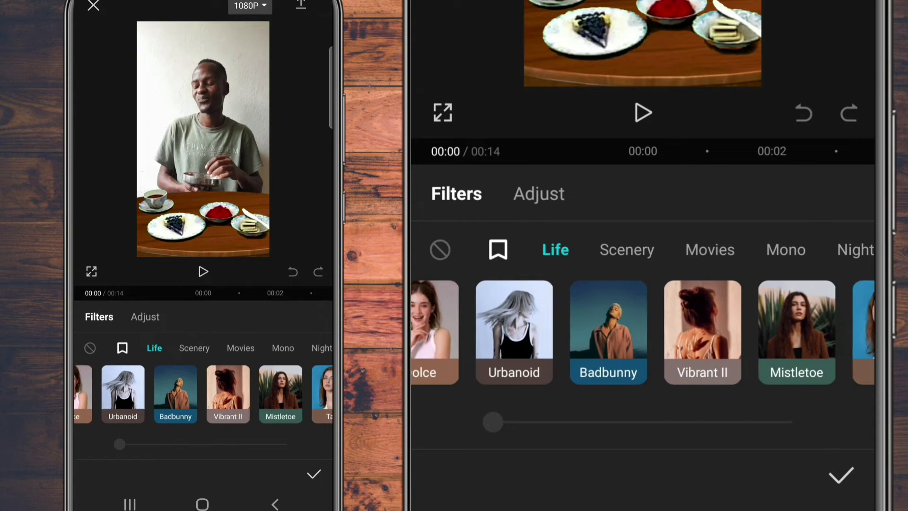
drag(709, 332, 511, 332)
click(595, 332)
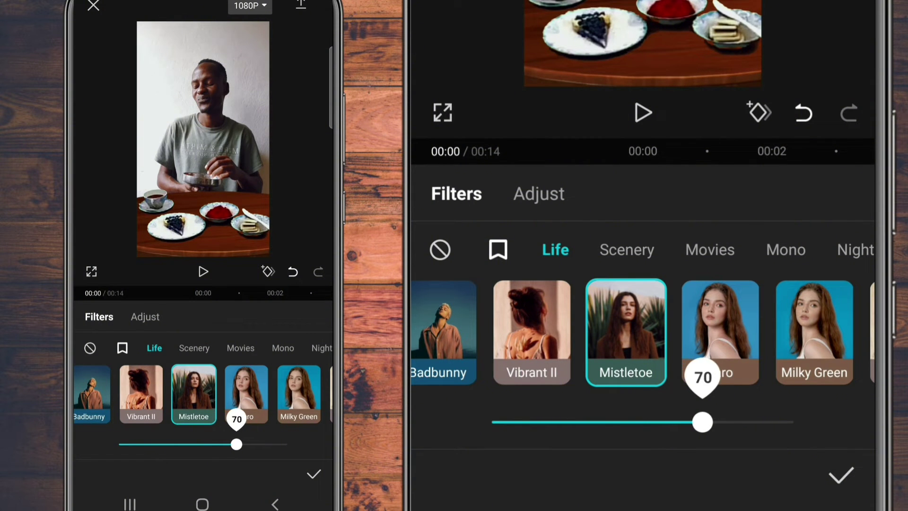
Step: Confirm the Mistletoe filter settings and deselect the filter layer
click(841, 475)
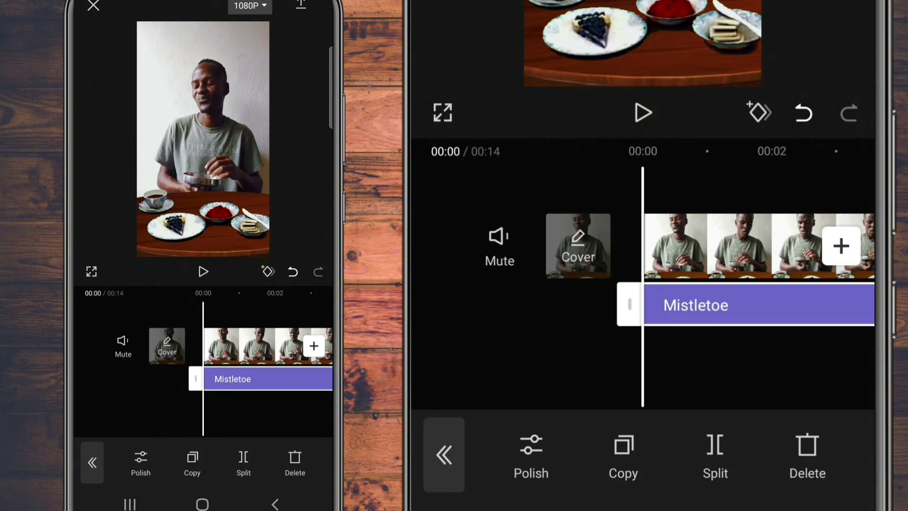
click(531, 454)
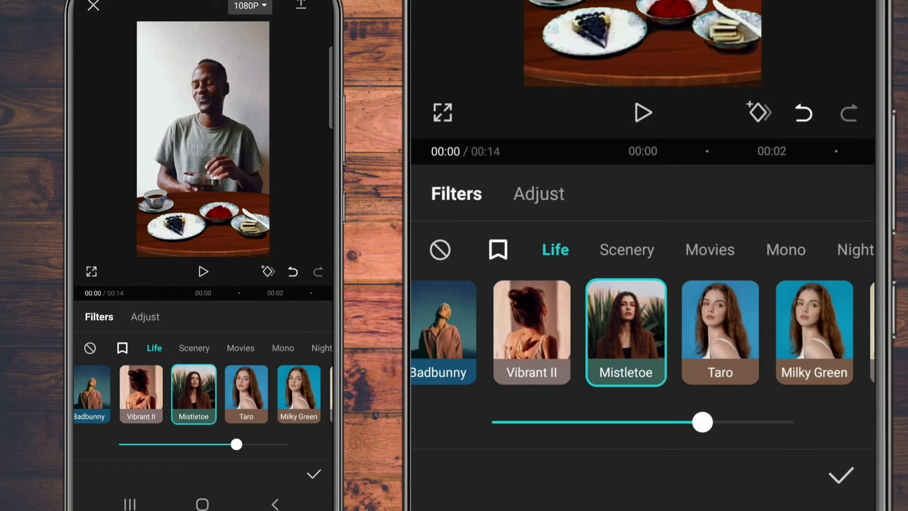
click(841, 475)
click(744, 369)
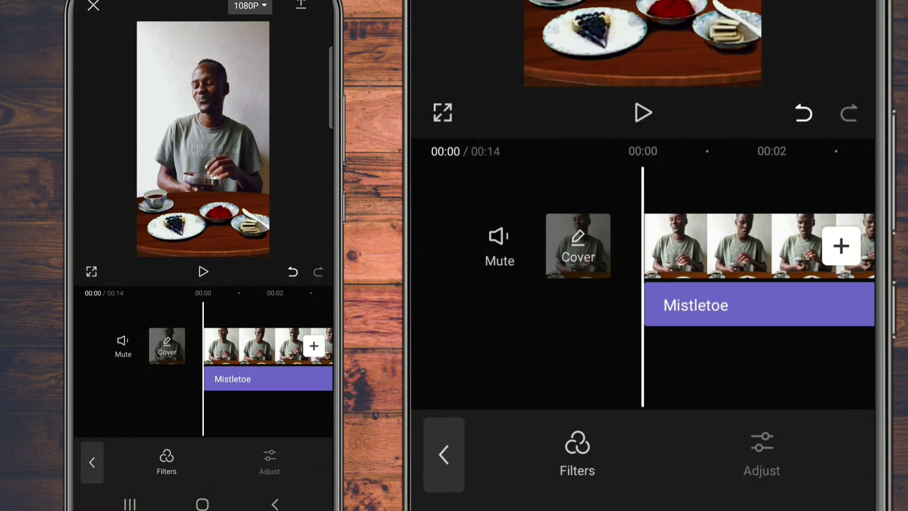
Step: Add an adjustment layer with vignette set to 20
click(761, 454)
drag(781, 294, 497, 294)
drag(643, 401, 702, 401)
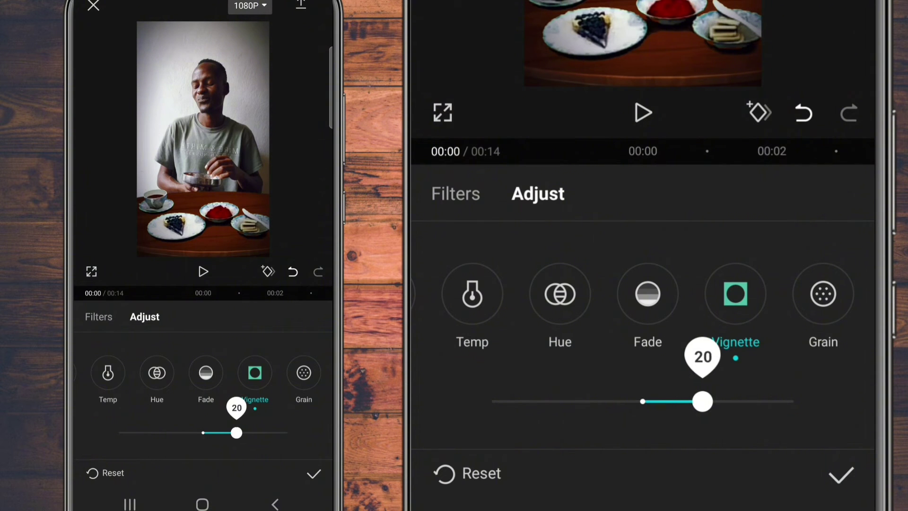
click(841, 474)
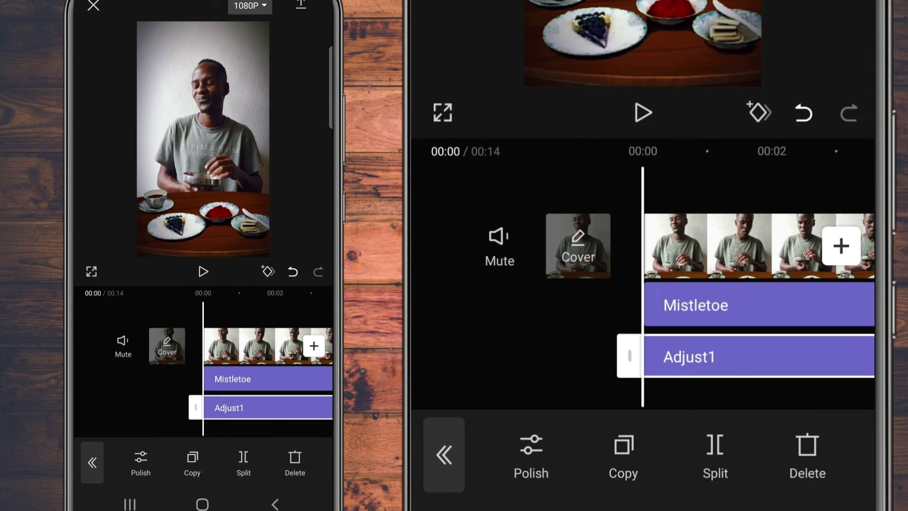
Step: Add a second adjustment layer with exposure set to 6
click(444, 455)
click(761, 455)
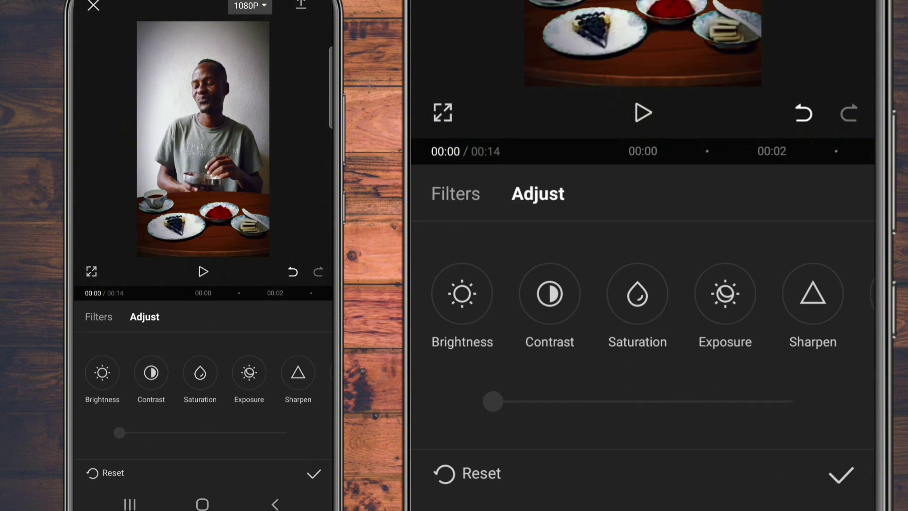
click(724, 294)
drag(643, 402, 675, 401)
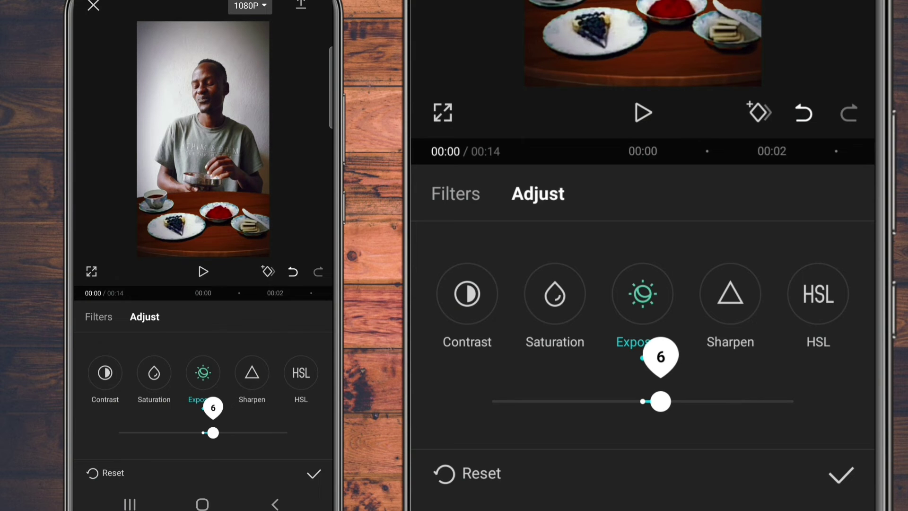
Step: Confirm the exposure adjustment and play the graded bowl video full screen
click(840, 474)
click(442, 454)
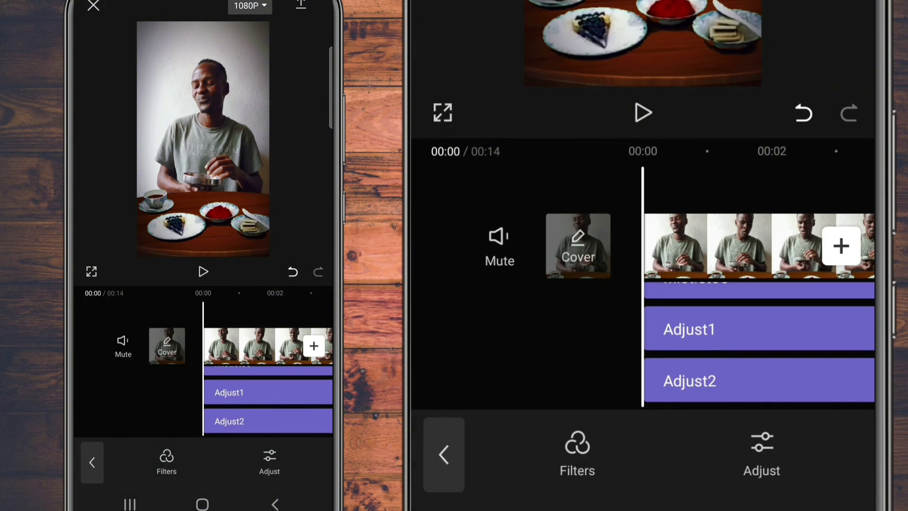
click(643, 112)
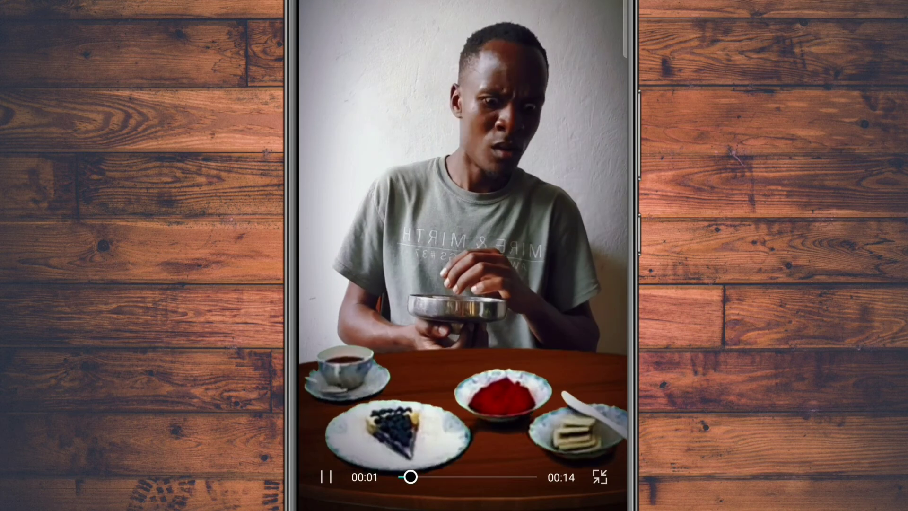